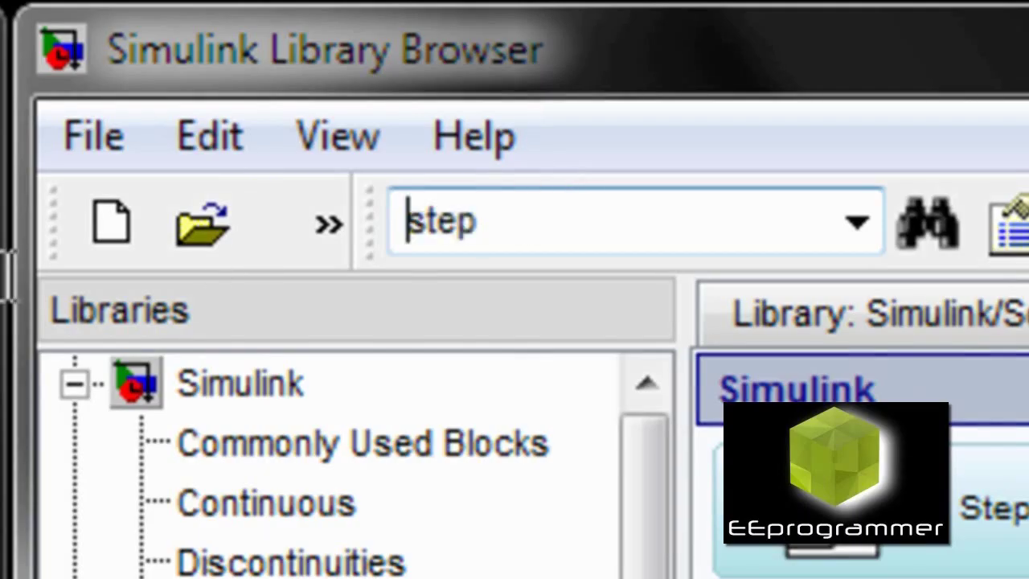
Replace the Library Browser search text with 'pid' and search for PID blocks.
double_click(410, 220)
text(po)
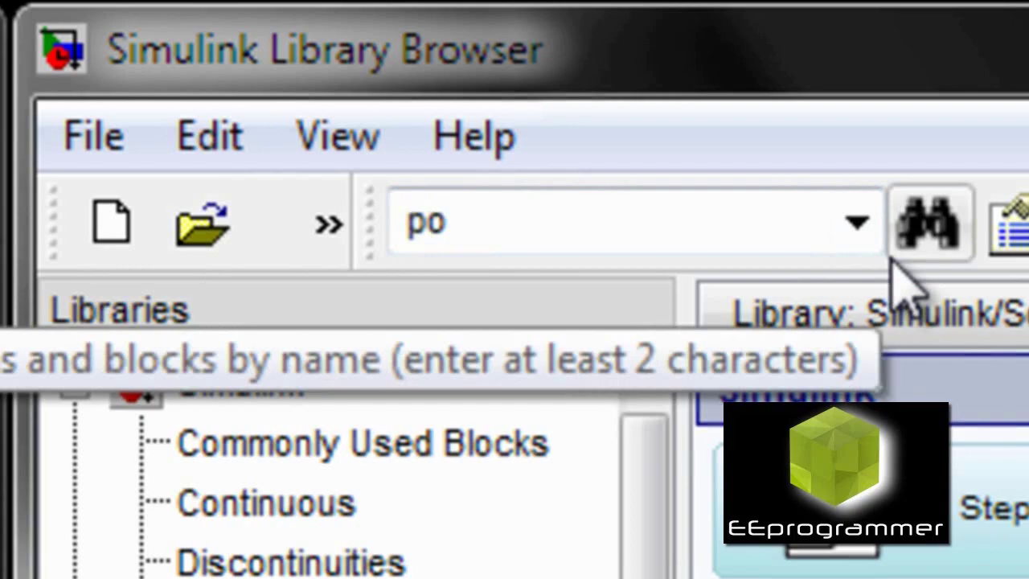
key(BackSpace)
key(Return)
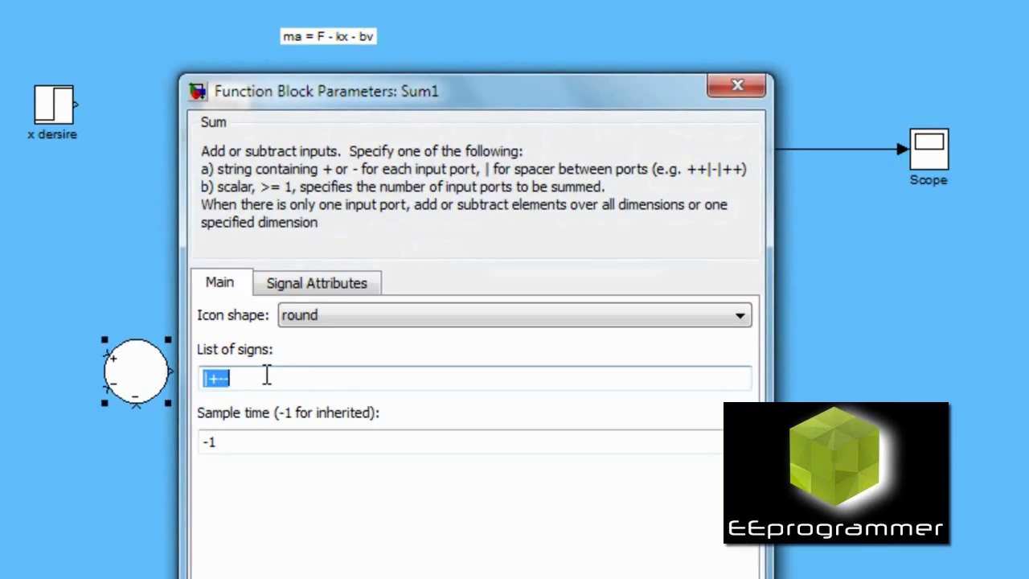
Change Sum1's list of signs from |+-- to |+-.
click(264, 375)
key(BackSpace)
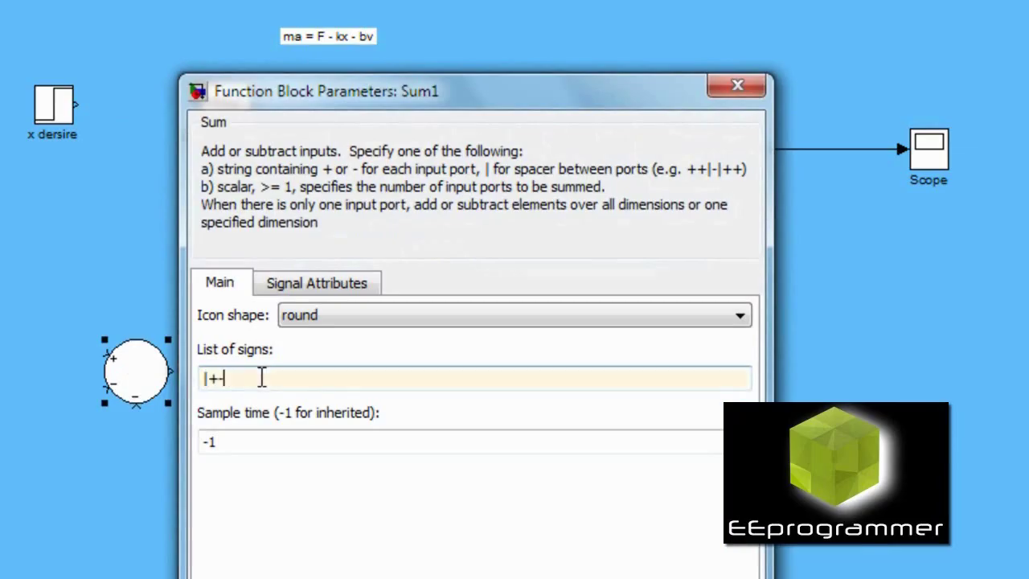
key(Return)
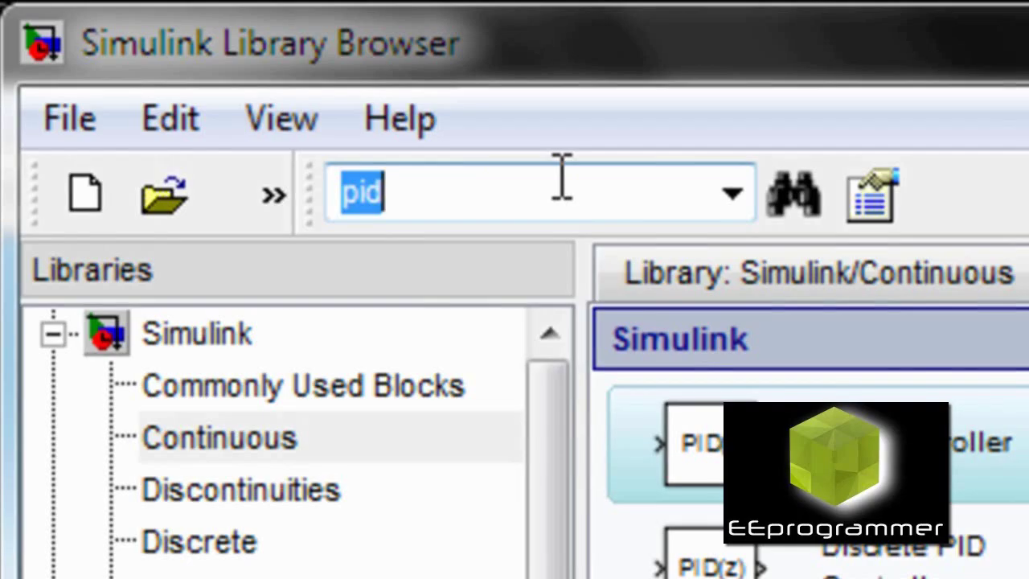
Search the Library Browser for 'mux' instead of 'pid'.
text(my)
key(BackSpace)
text(ux)
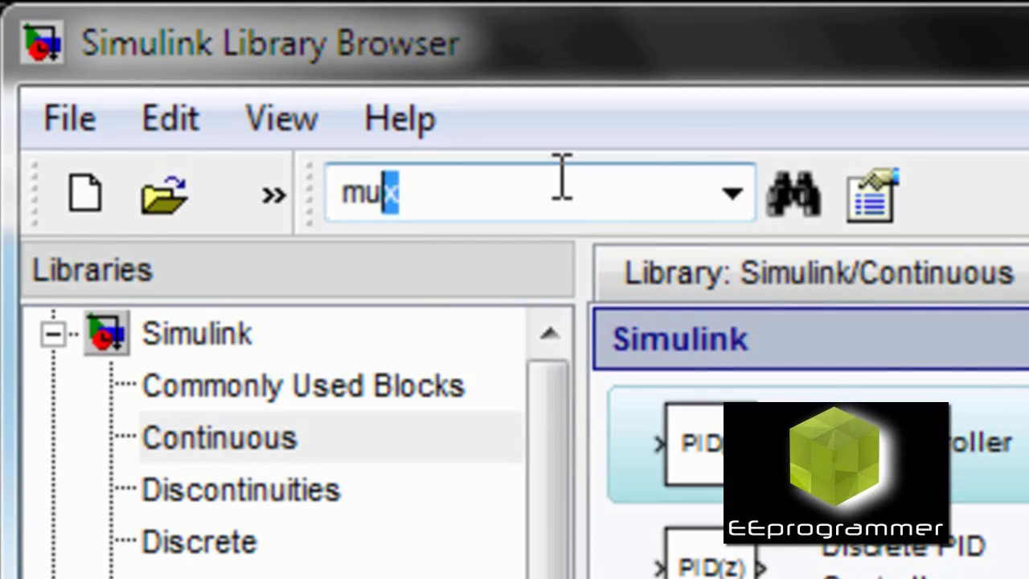
key(Return)
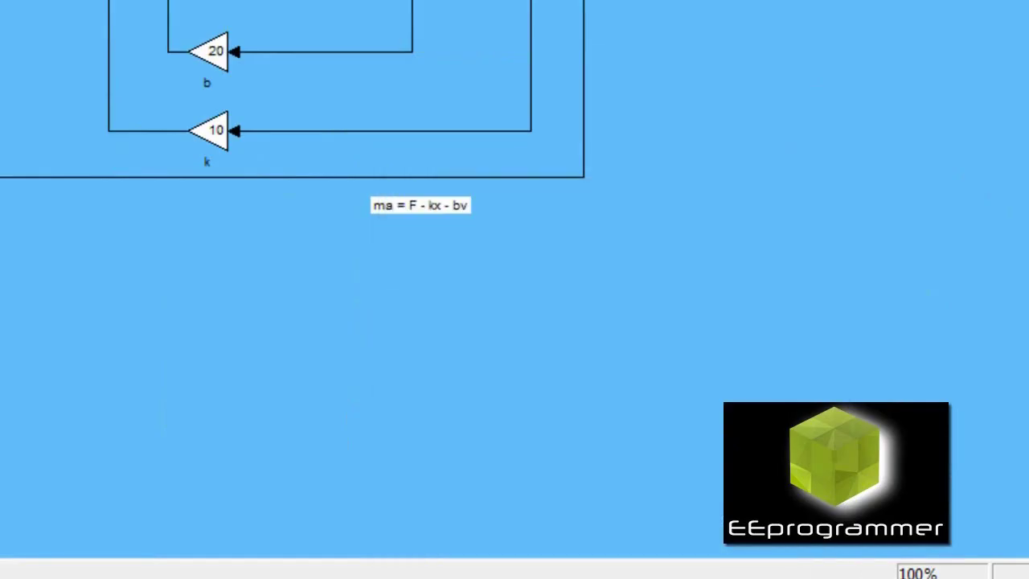
Set the PID Controller's proportional gain to 10.
double_click(149, 169)
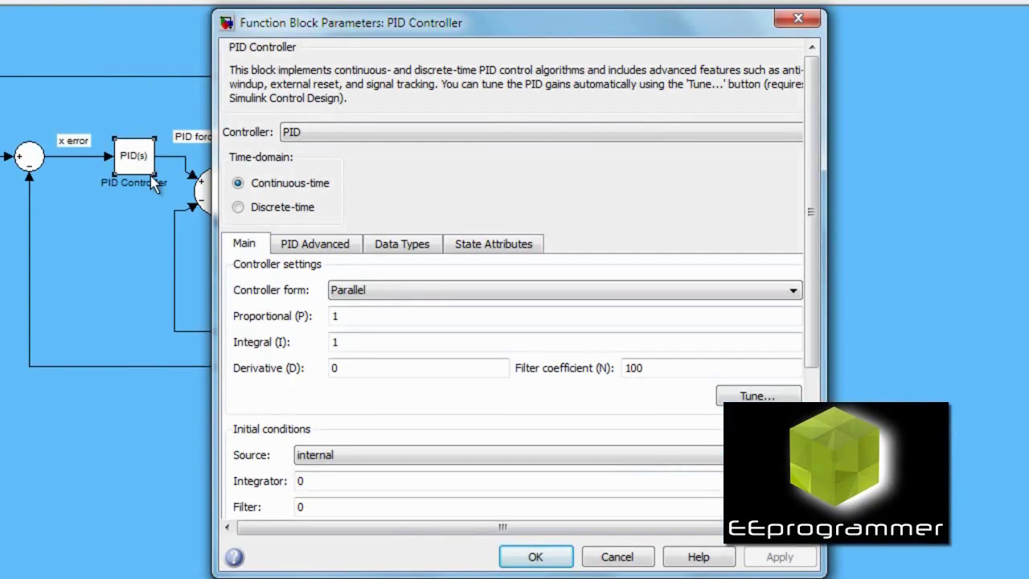
click(340, 319)
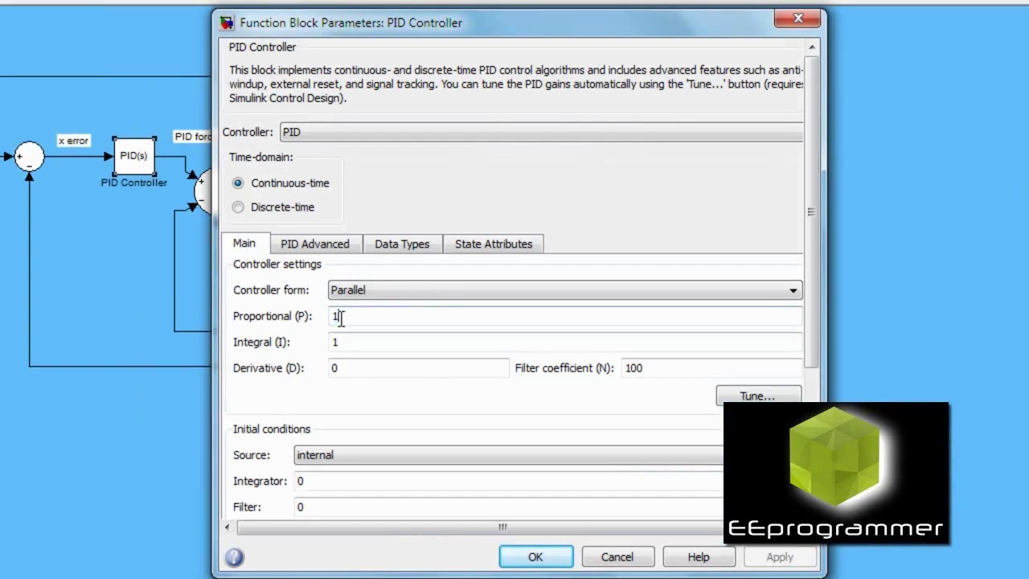
text(0)
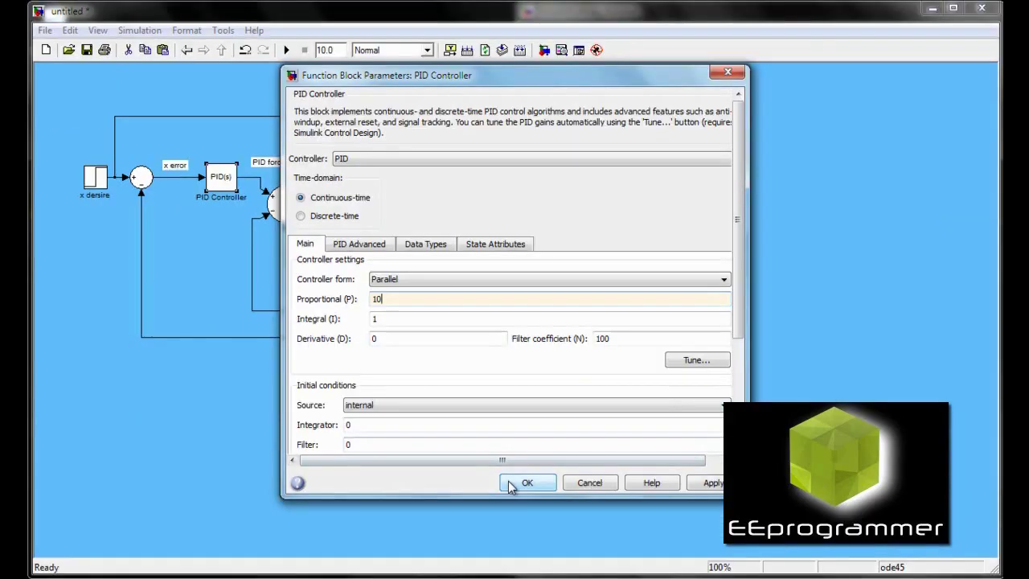
click(524, 483)
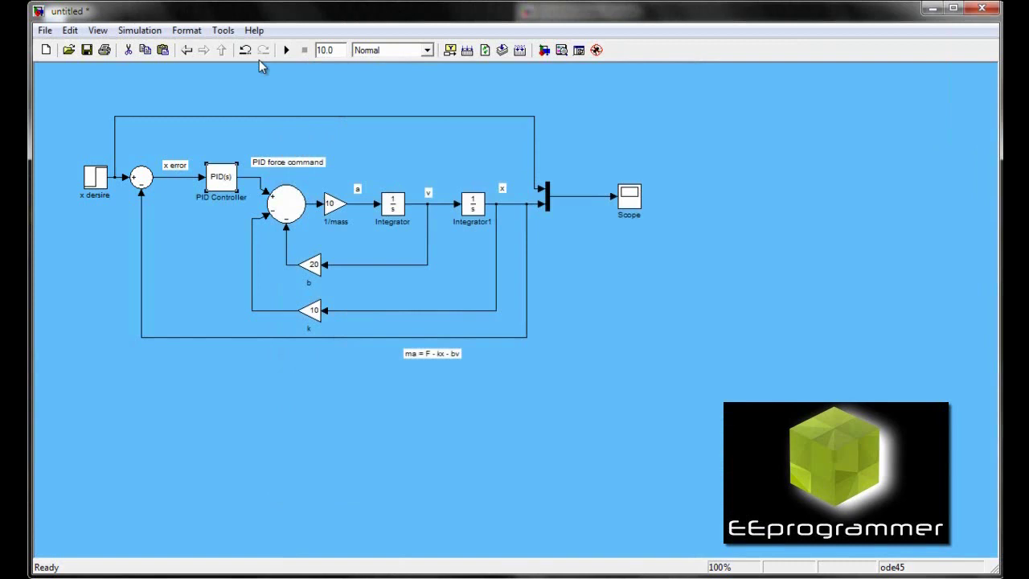
Run the simulation and autoscale the scope to see position rising to about 6.5.
click(286, 50)
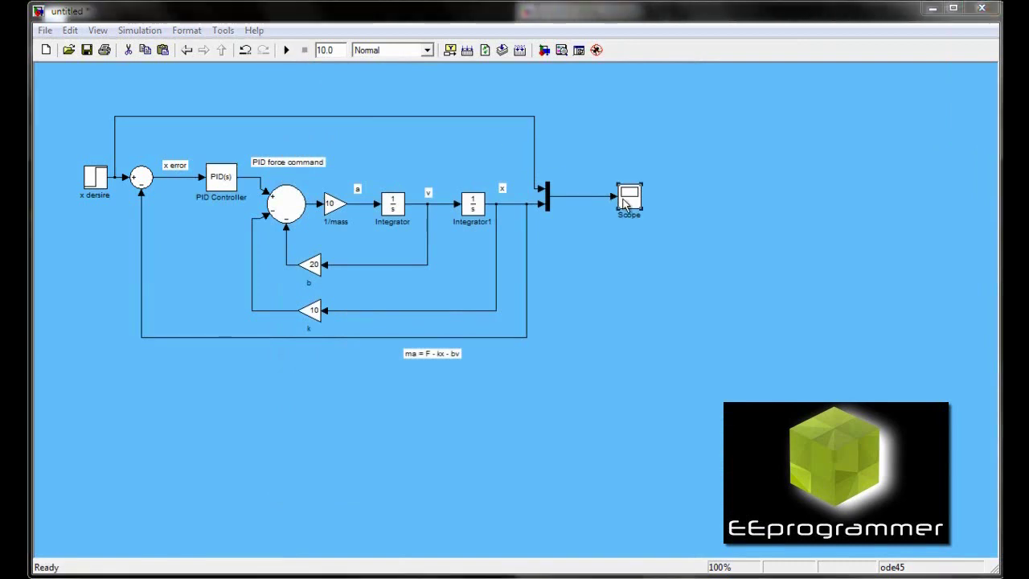
double_click(627, 203)
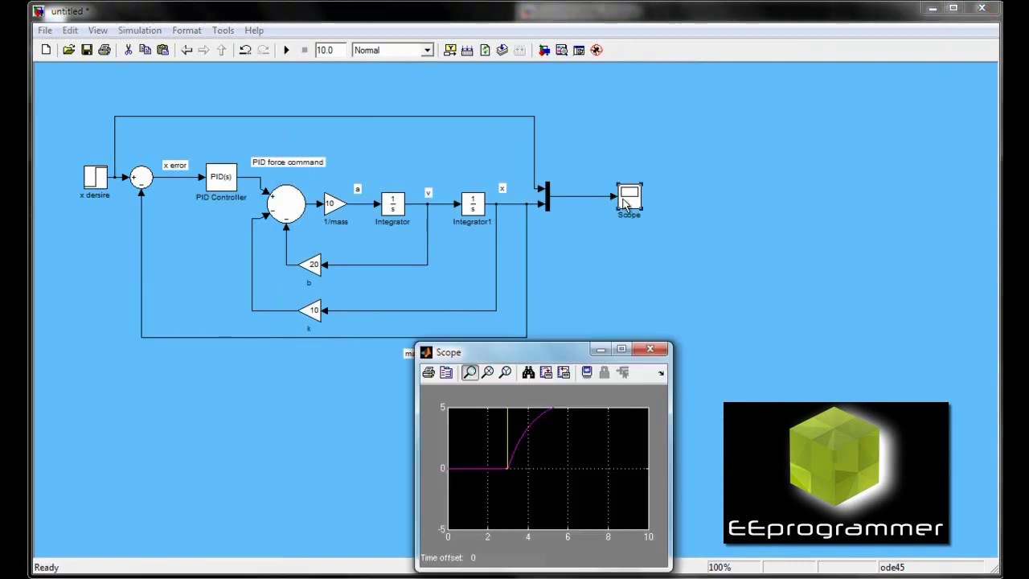
click(529, 374)
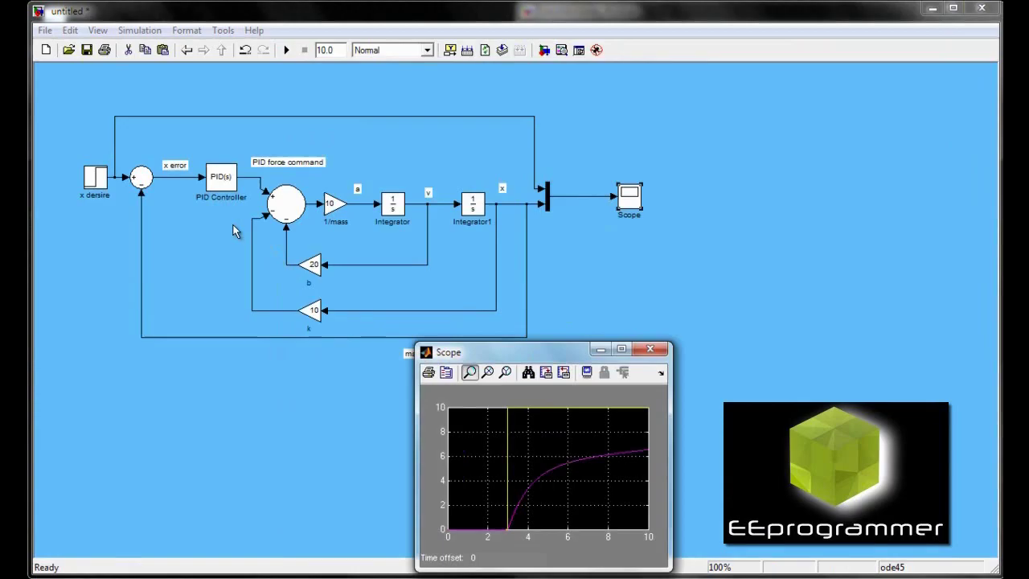
Change the PID Controller's proportional gain to 40.
click(216, 171)
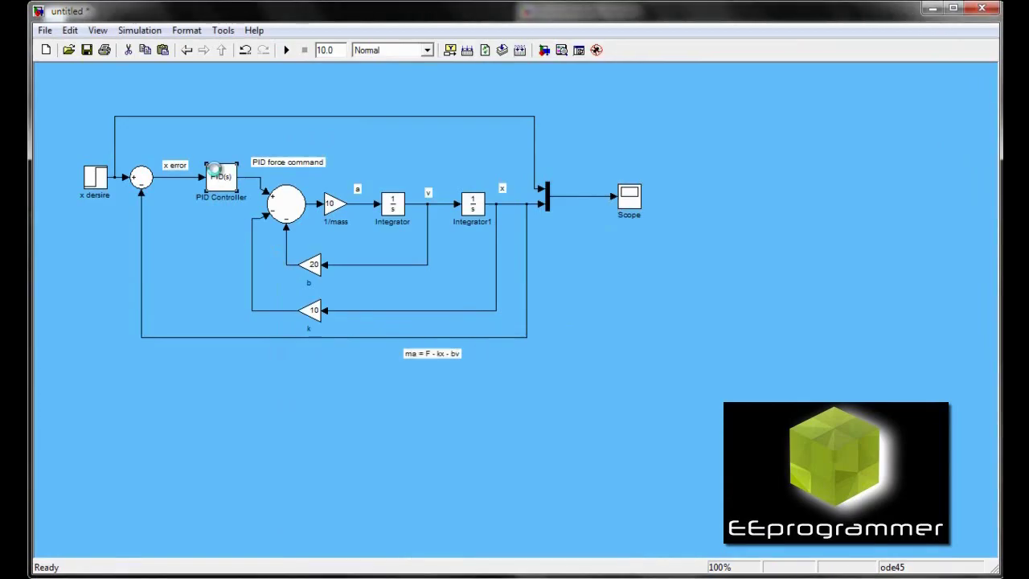
double_click(216, 172)
double_click(405, 303)
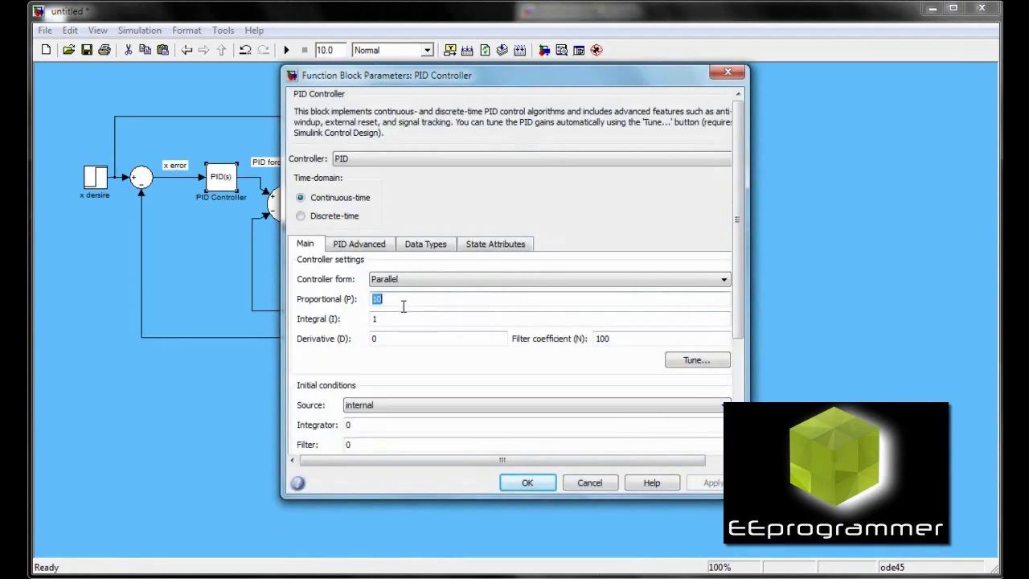
text(40)
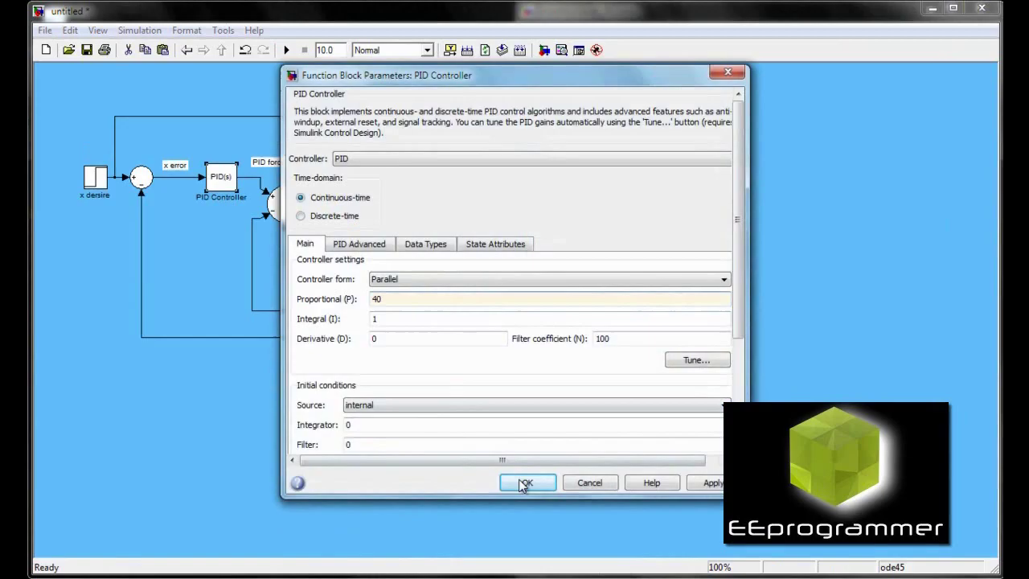
click(525, 484)
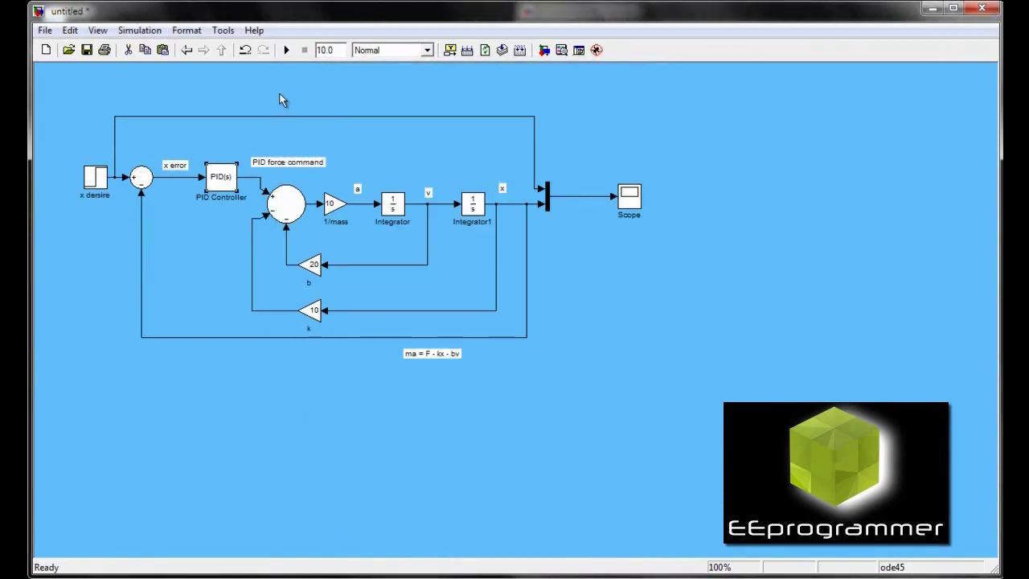
Rerun the simulation and autoscale the scope, showing position settling near 8.3.
click(285, 50)
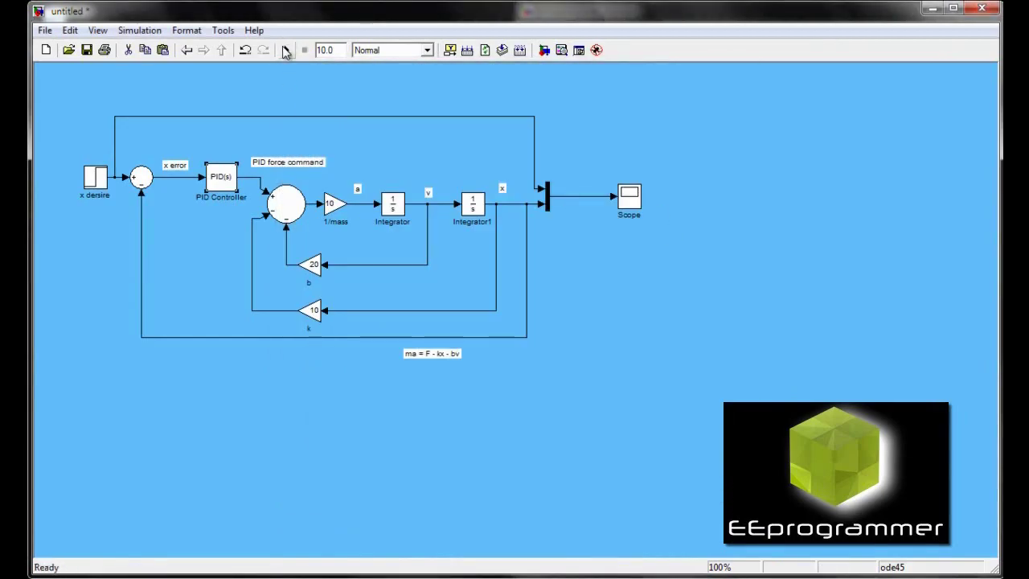
double_click(641, 209)
click(529, 374)
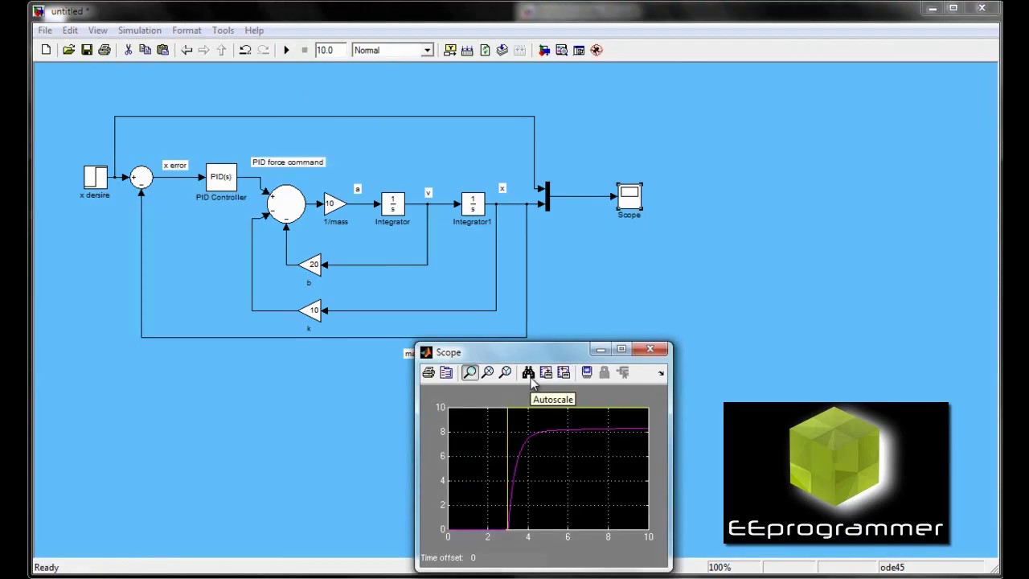
Set the PID Controller's integral gain to 10.
double_click(213, 183)
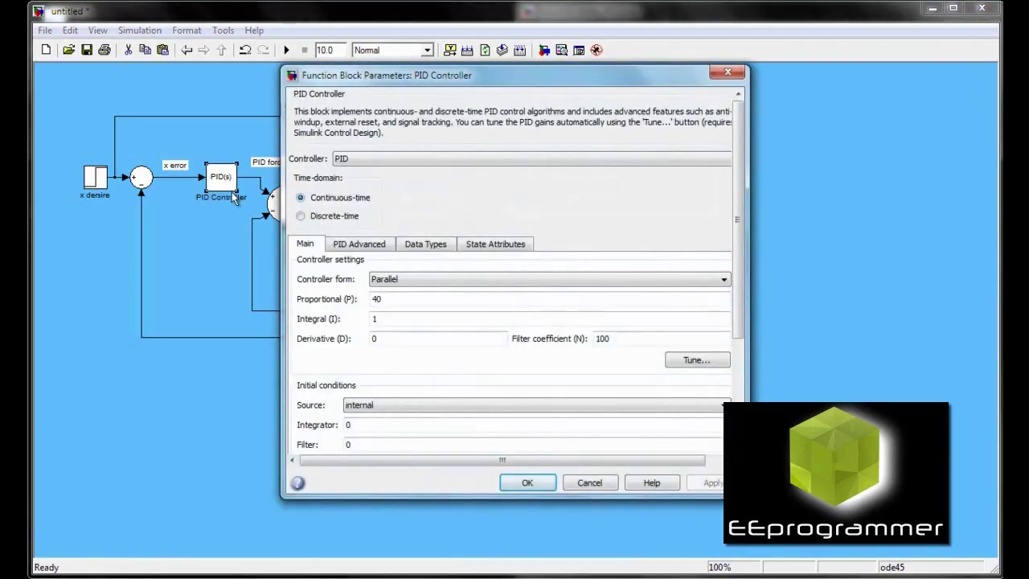
double_click(390, 319)
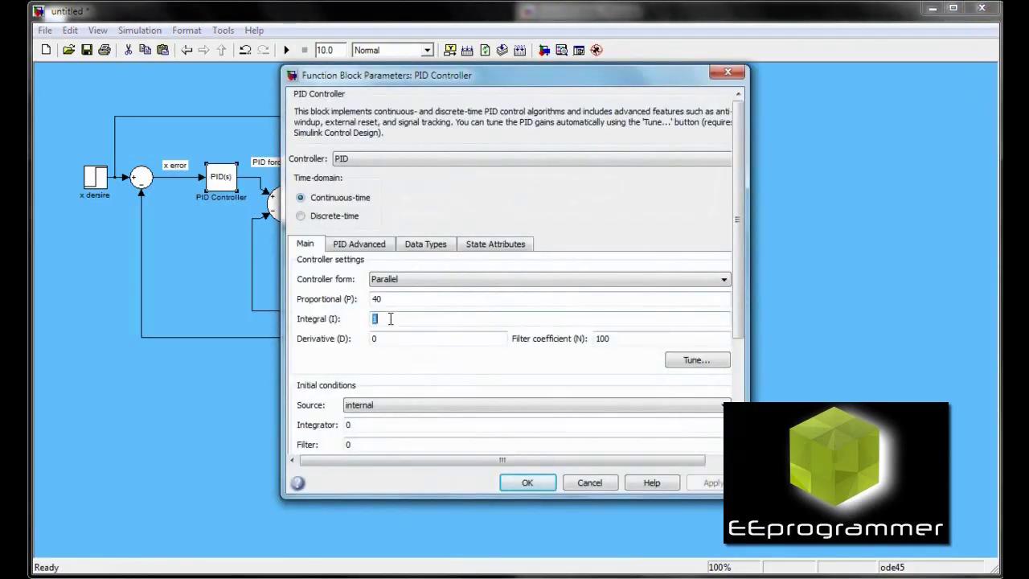
text(10)
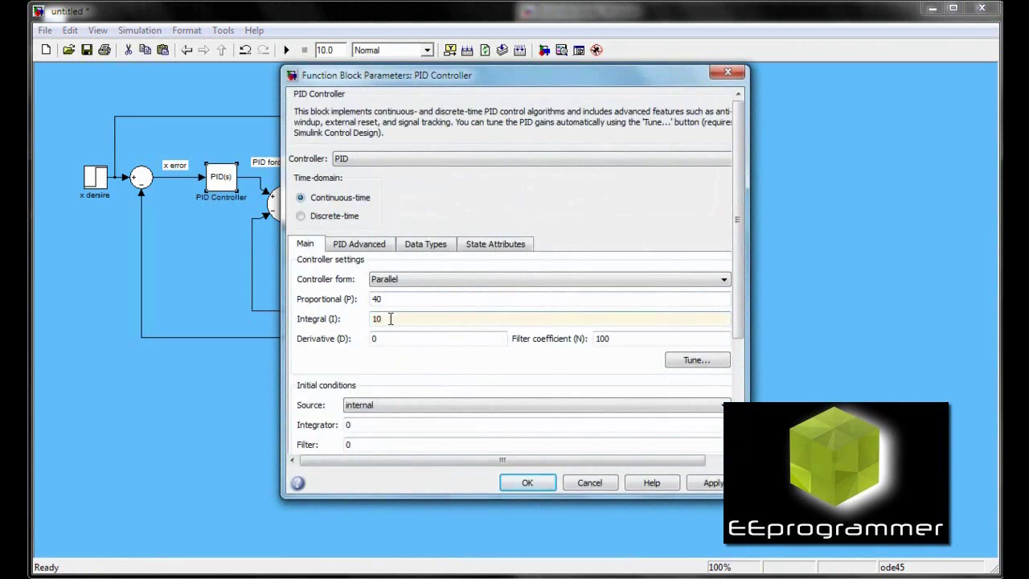
click(521, 484)
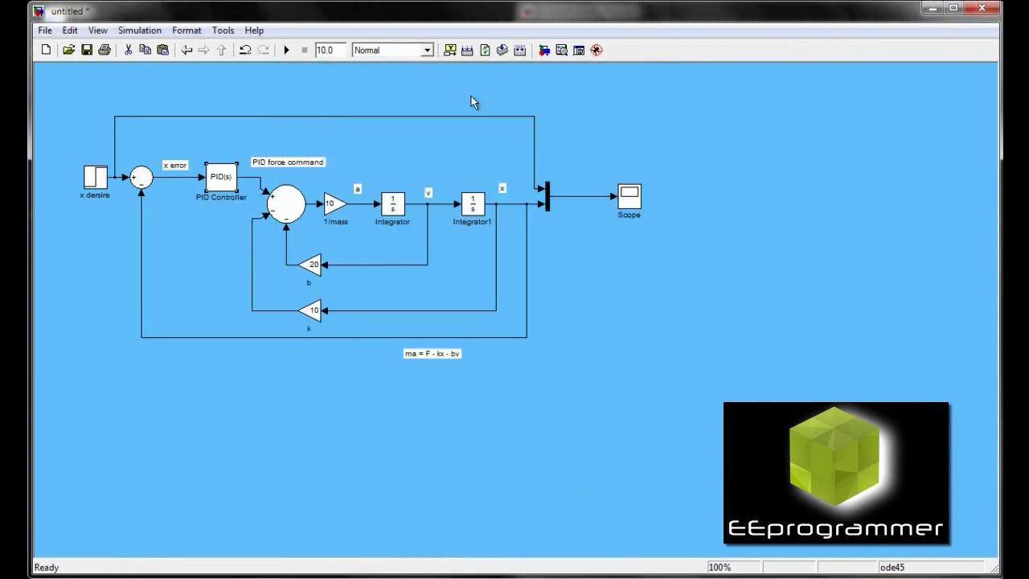
Rerun, autoscale the scope and move its window up-left, with position nearing 10.
click(286, 51)
double_click(635, 202)
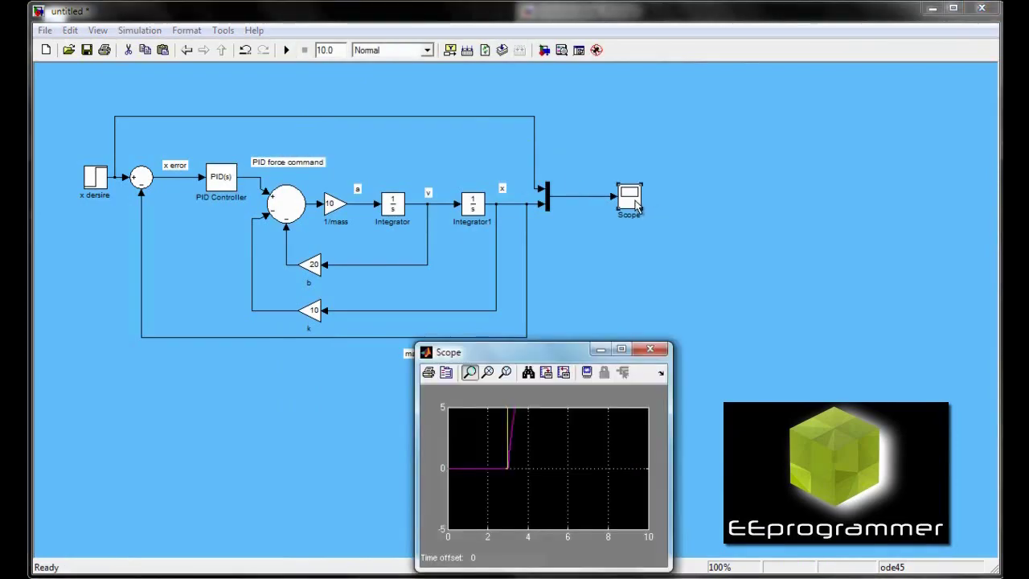
click(529, 373)
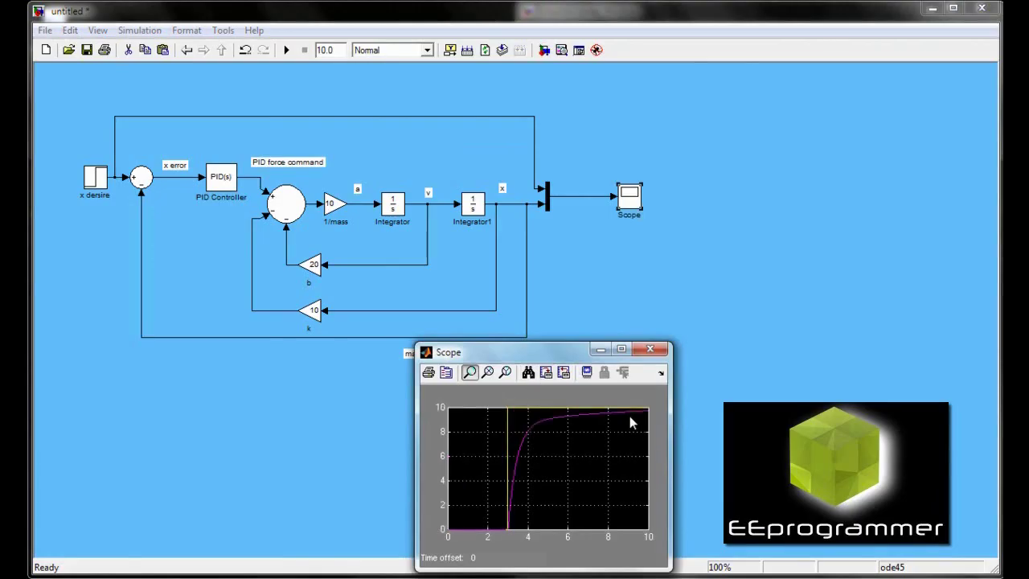
drag(554, 358, 467, 270)
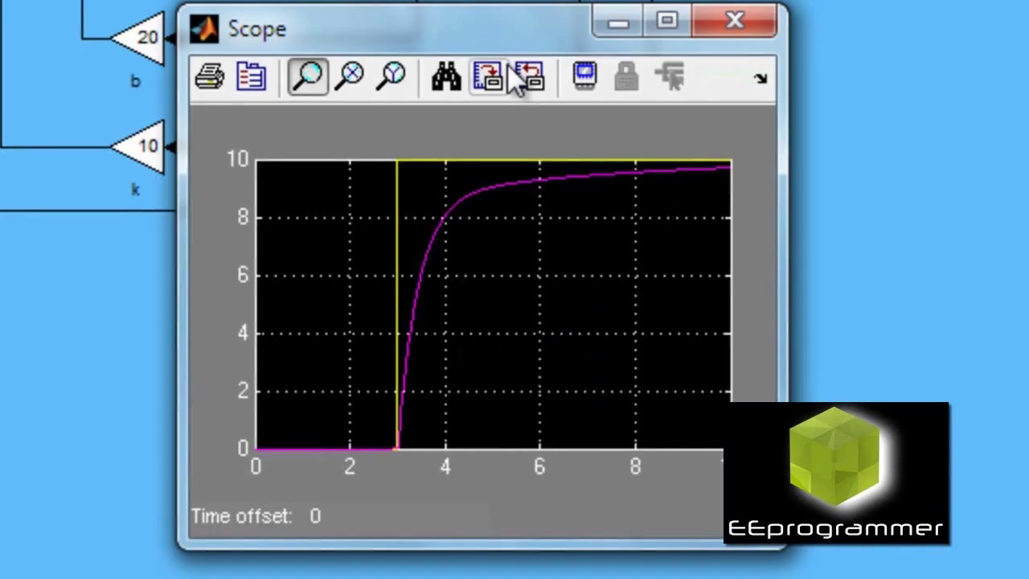
right_click(232, 187)
click(196, 522)
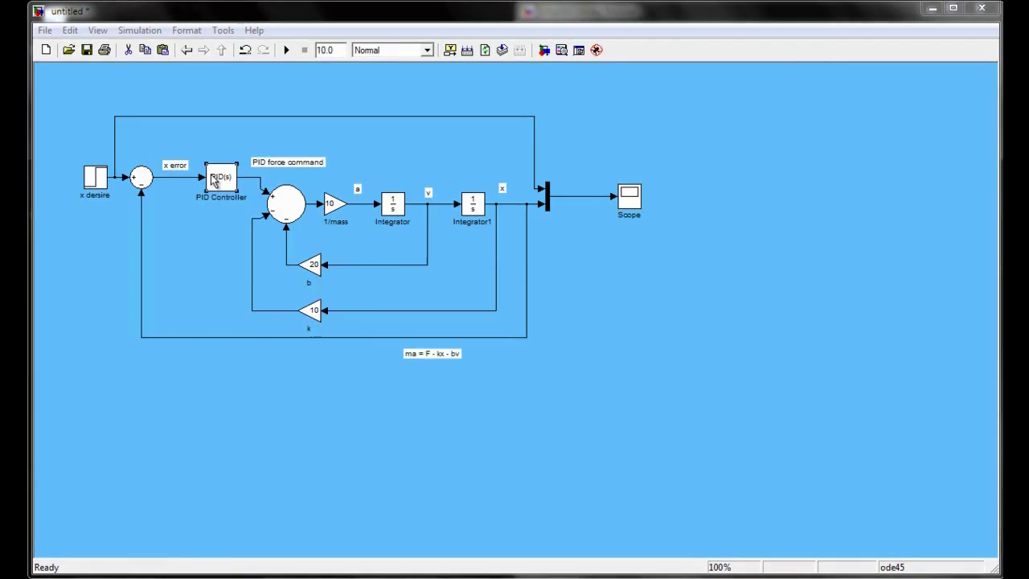
Enter 100 for both the Proportional (P) and Integral (I) gains of the PID Controller.
click(213, 175)
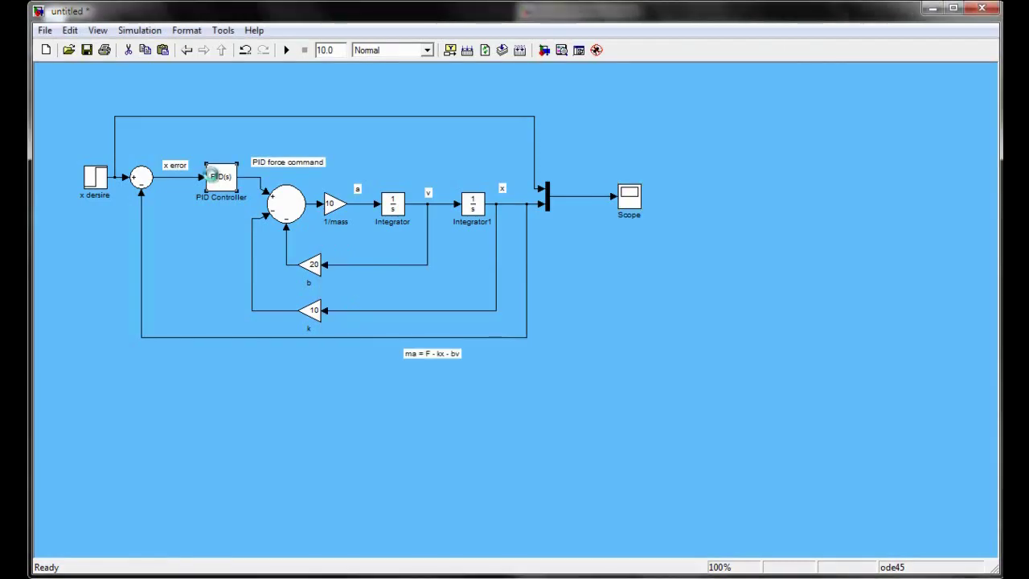
double_click(213, 176)
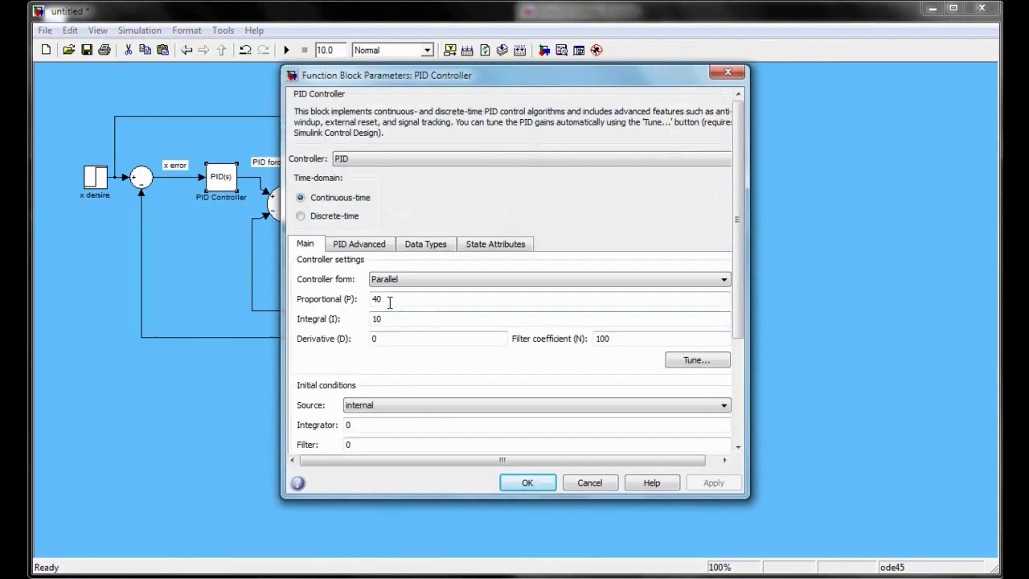
double_click(387, 299)
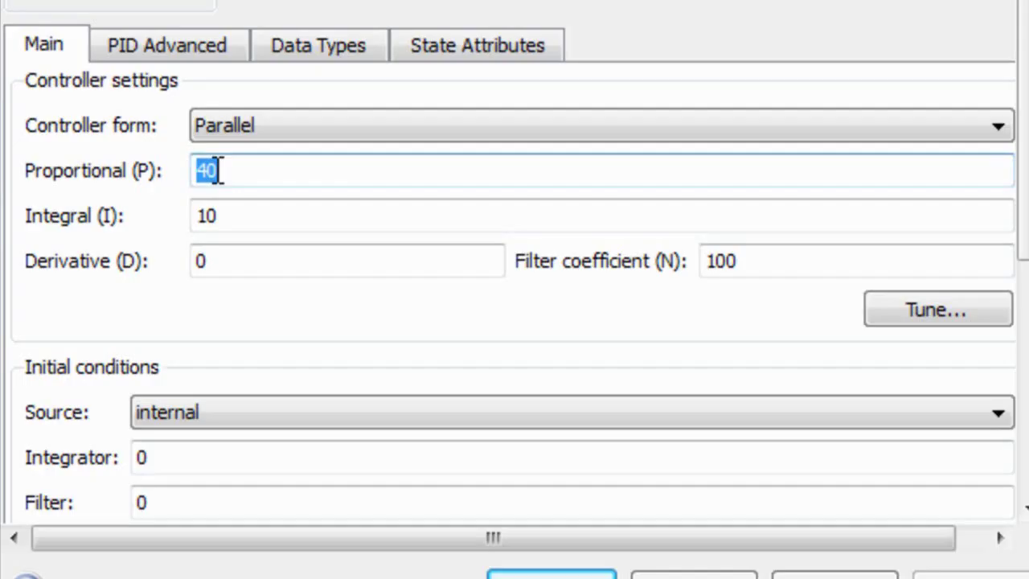
text(100)
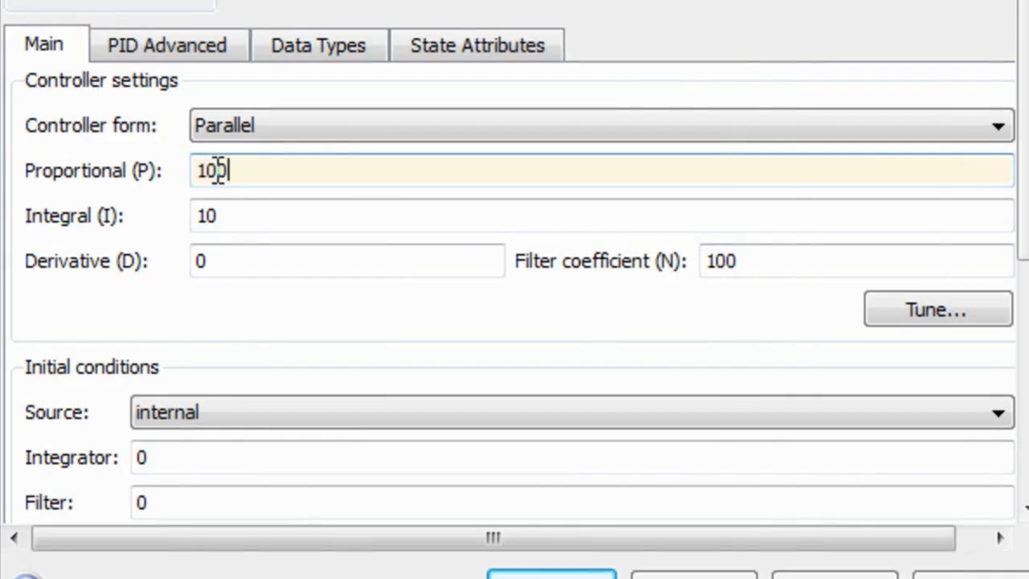
click(551, 574)
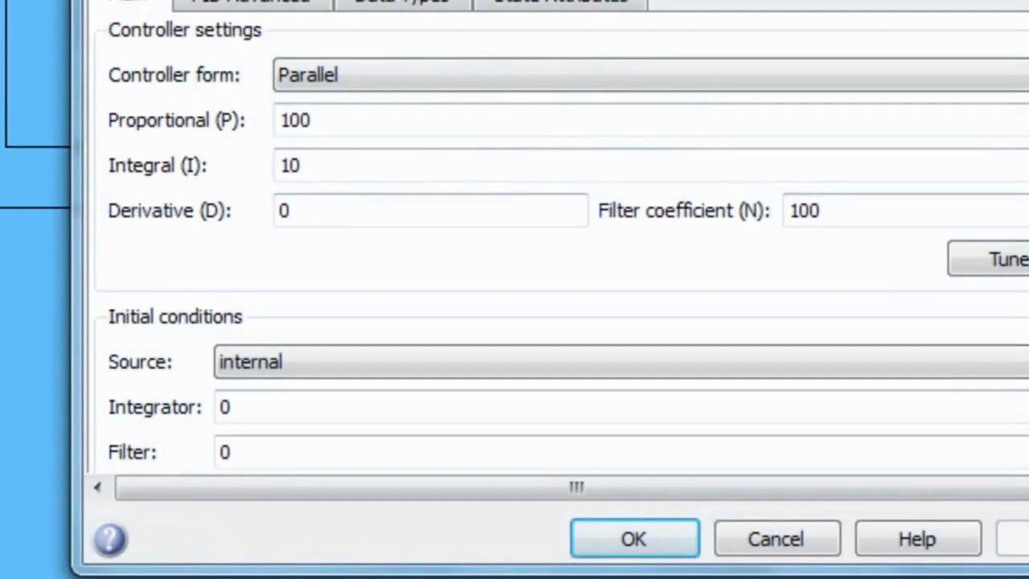
double_click(322, 169)
click(322, 168)
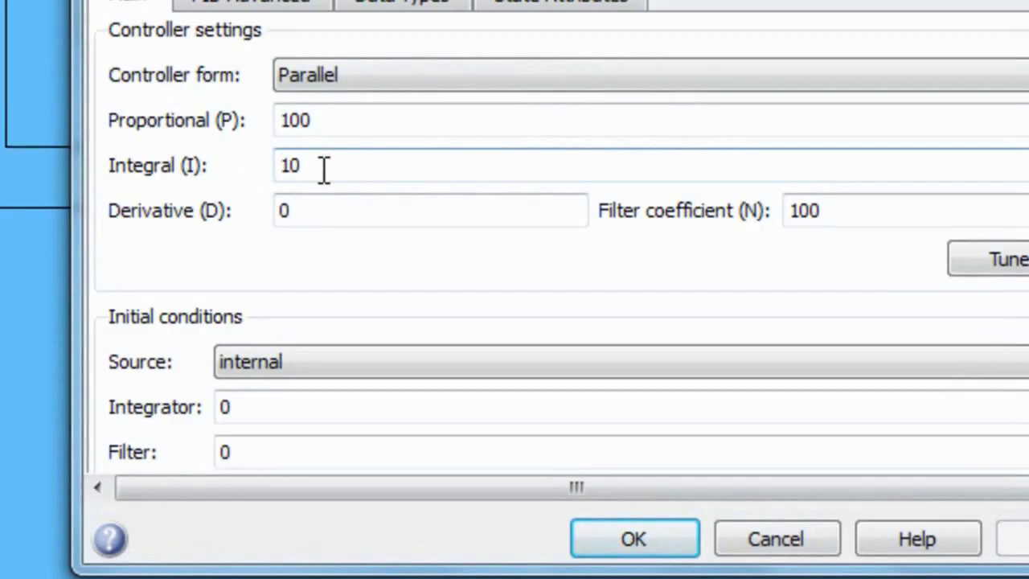
text(0)
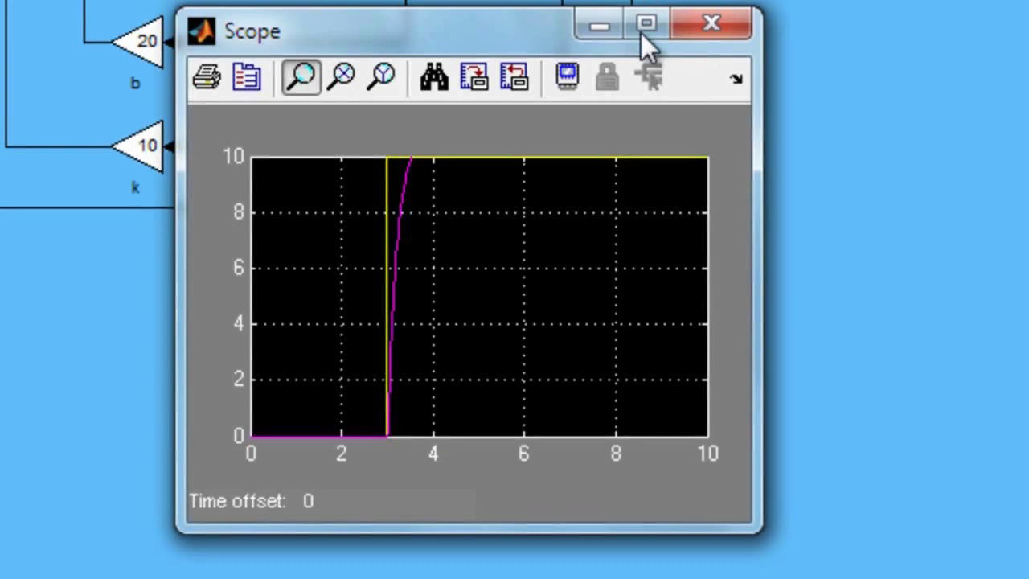
Autoscale the scope and zoom the time axis to inspect the slight overshoot.
click(432, 84)
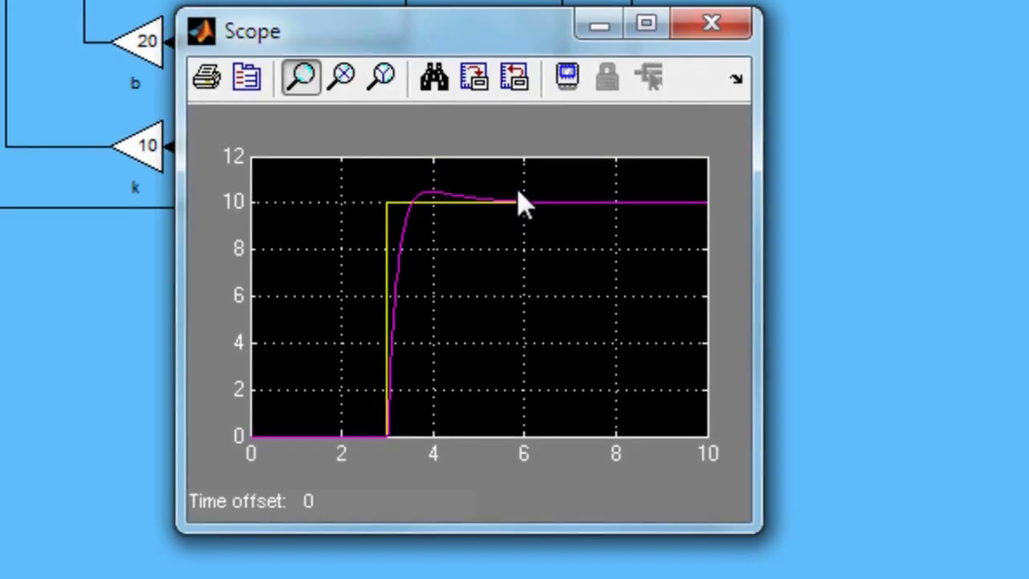
click(343, 76)
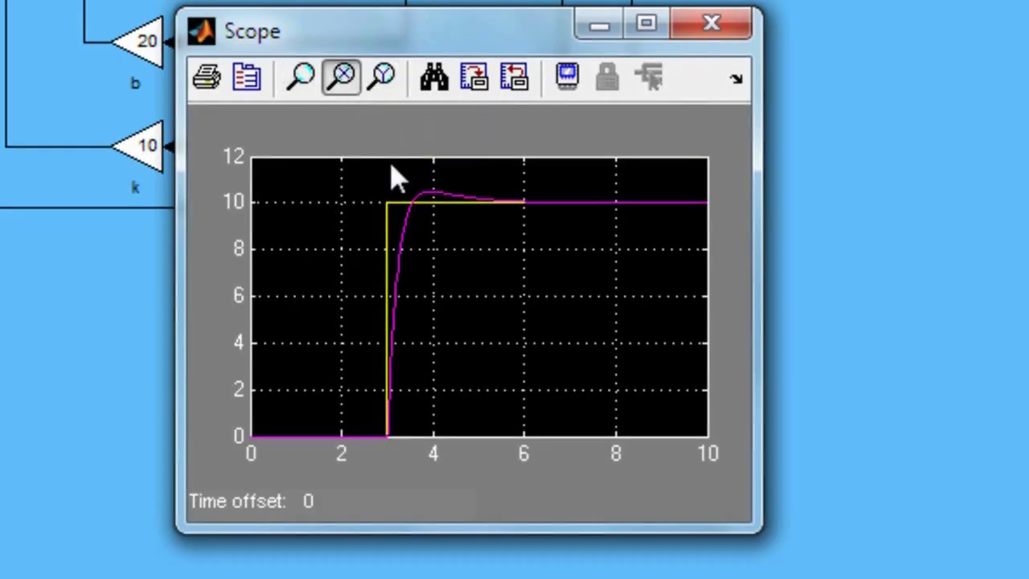
drag(371, 185, 450, 197)
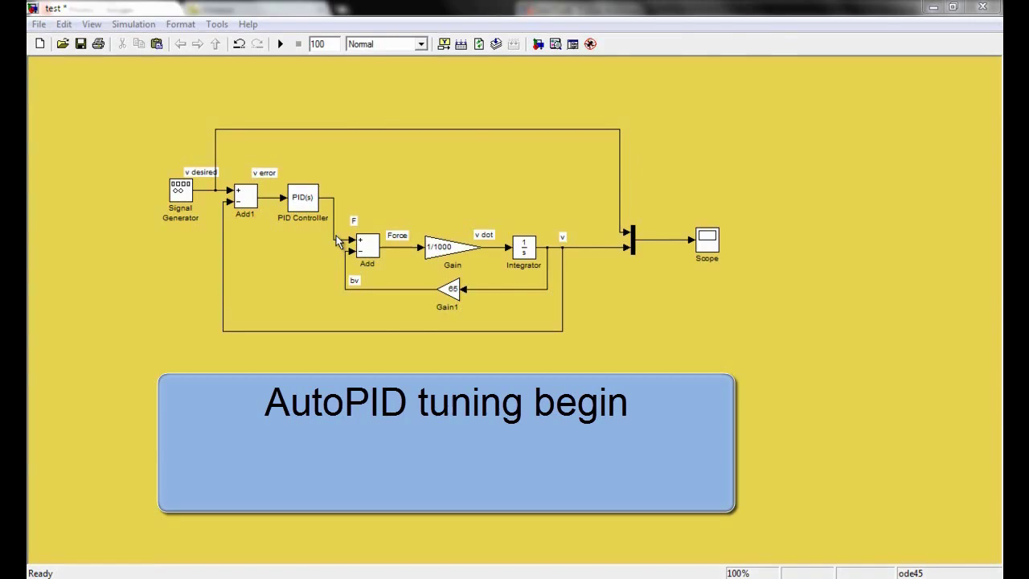
Open the test model's PID Controller parameters and launch the PID Tuner via Tune.
double_click(300, 198)
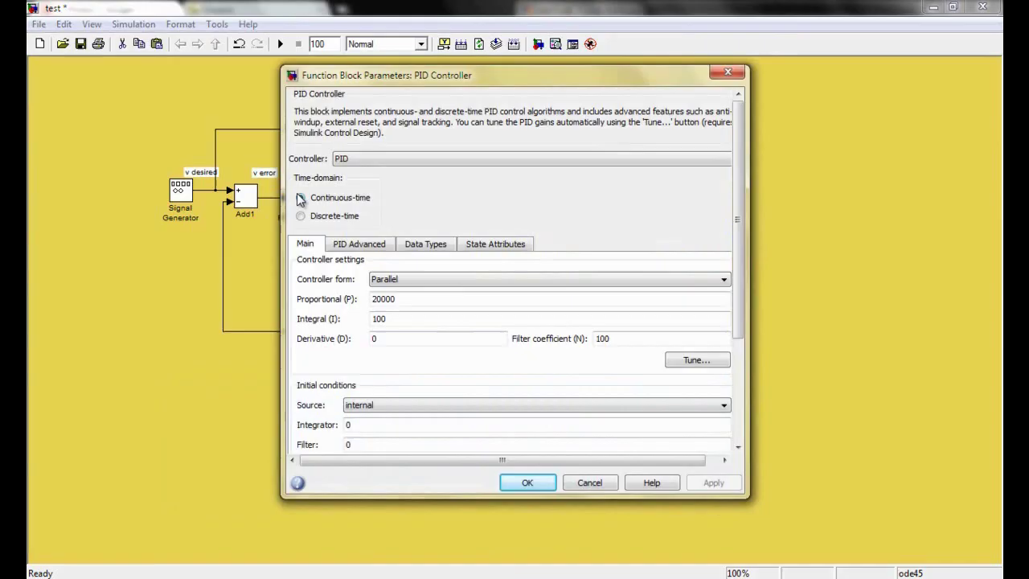
click(696, 361)
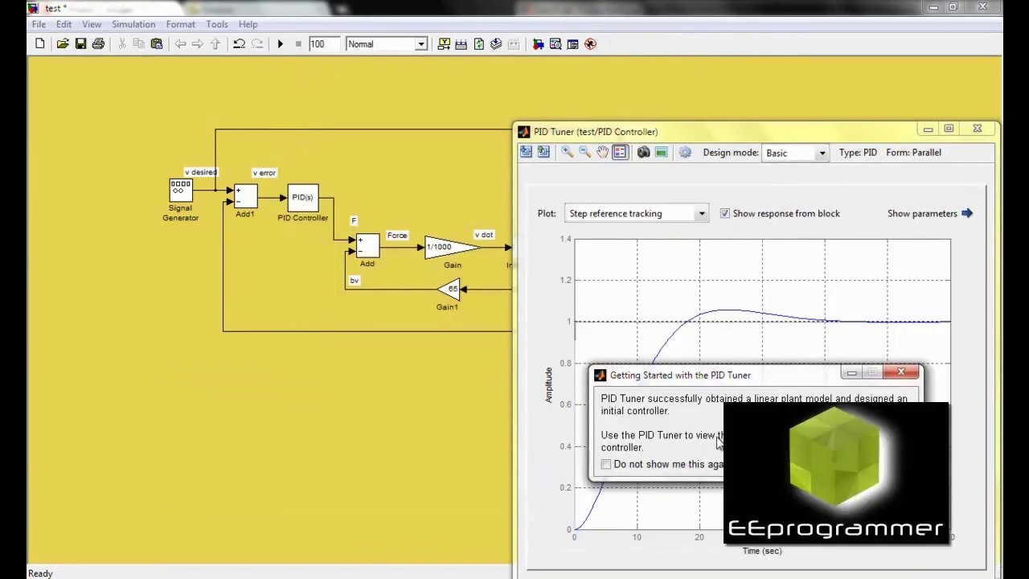
Dismiss the getting started message and maximize the PID Tuner window.
key(Return)
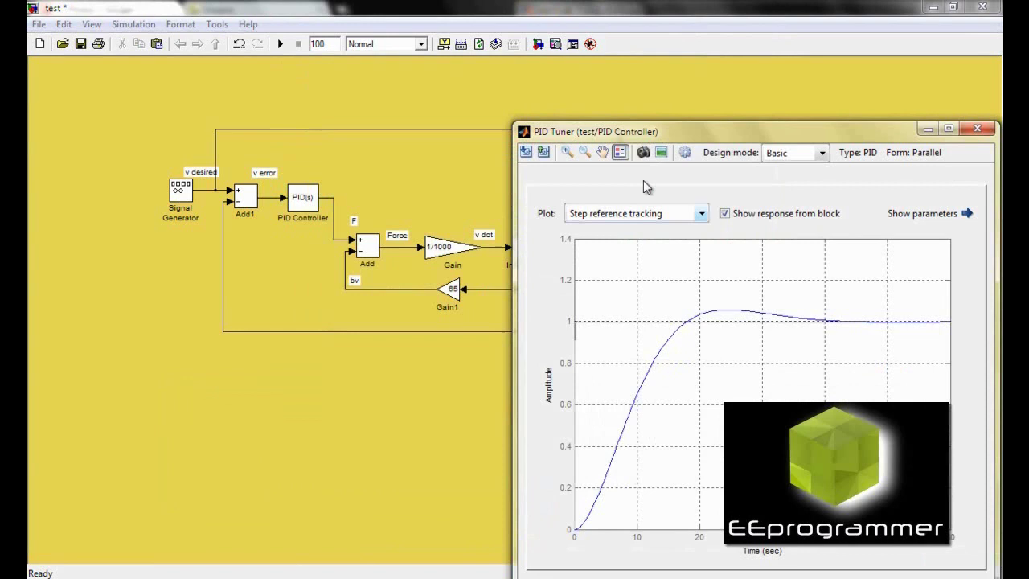
drag(657, 133, 418, 57)
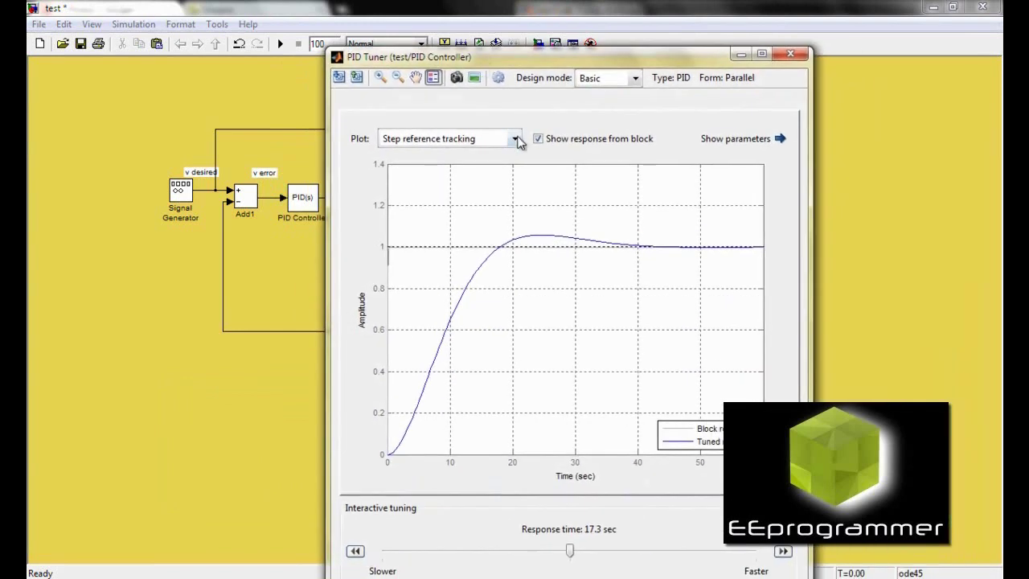
double_click(539, 62)
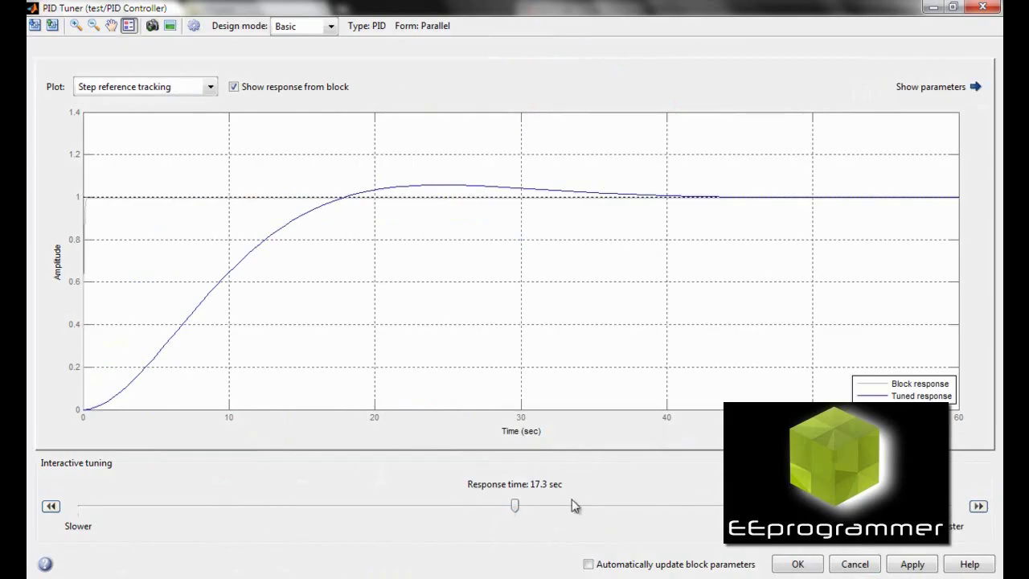
Speed the design up to a 0.173 s response time and apply the gains to the block automatically.
click(657, 507)
click(711, 509)
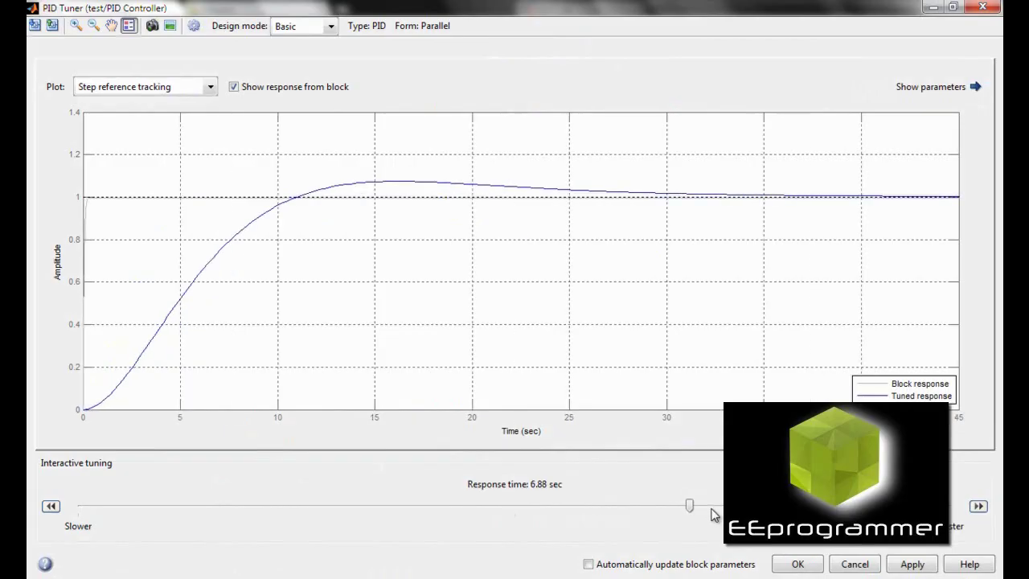
click(712, 510)
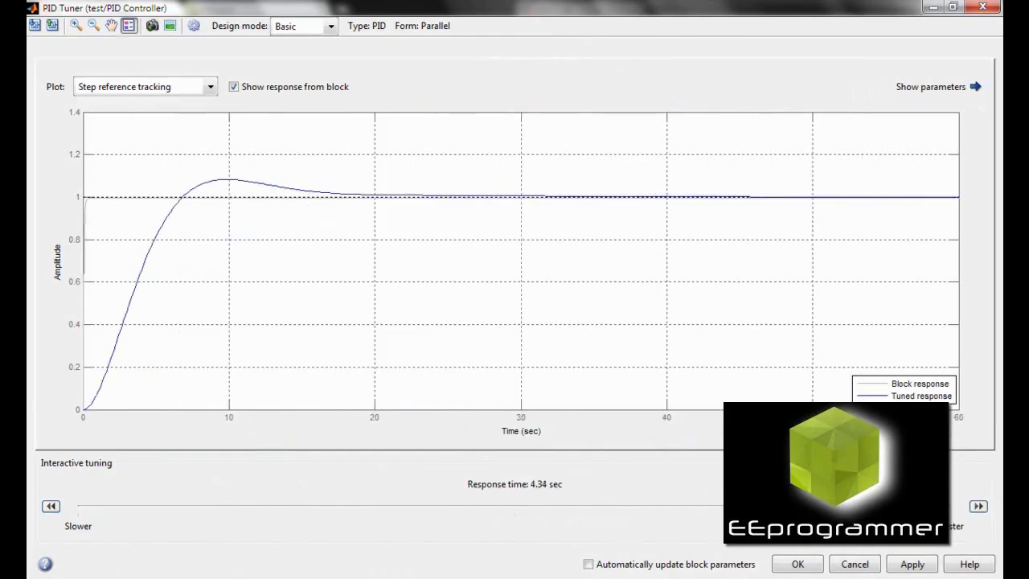
click(712, 510)
click(713, 510)
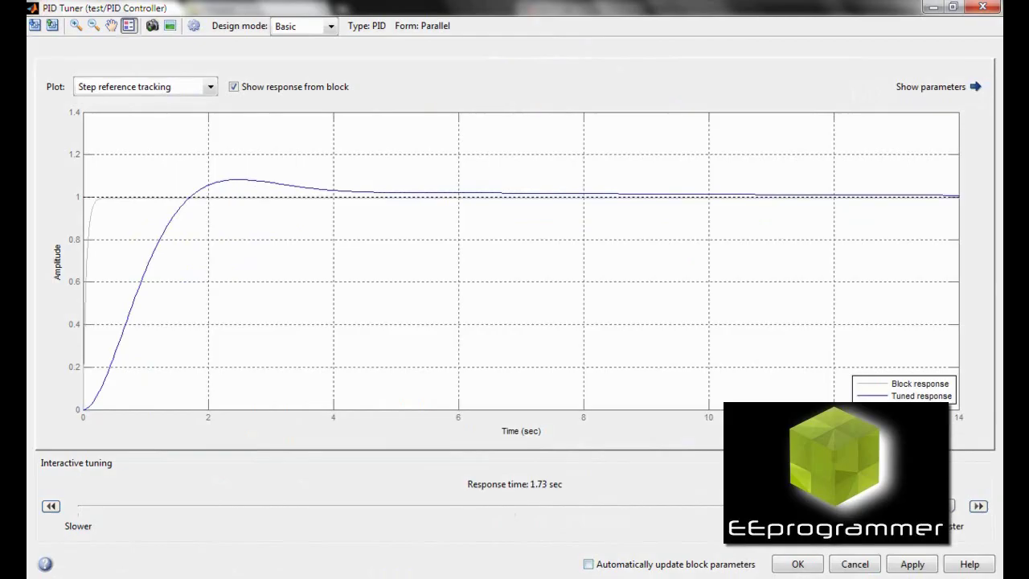
click(978, 506)
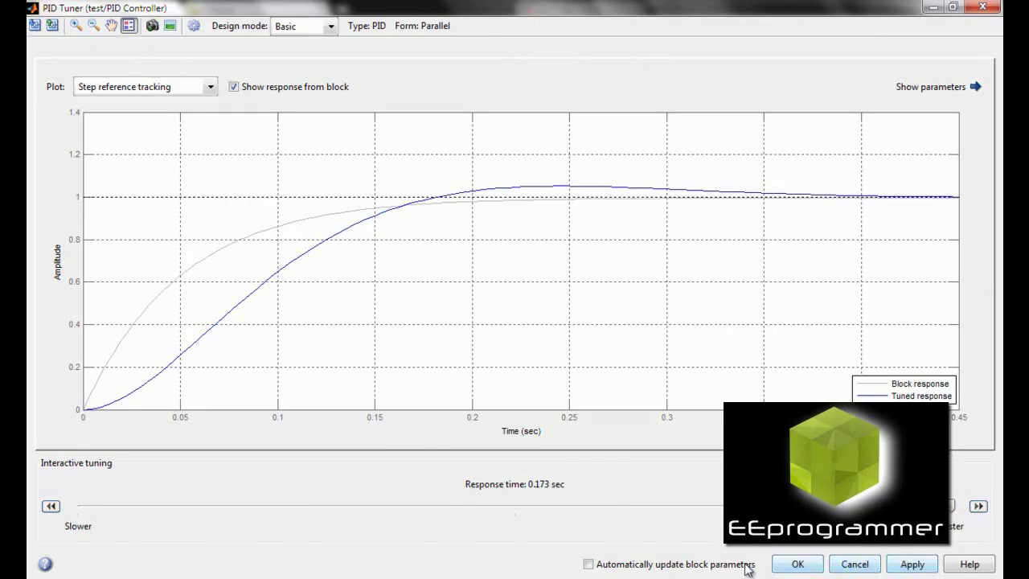
click(589, 564)
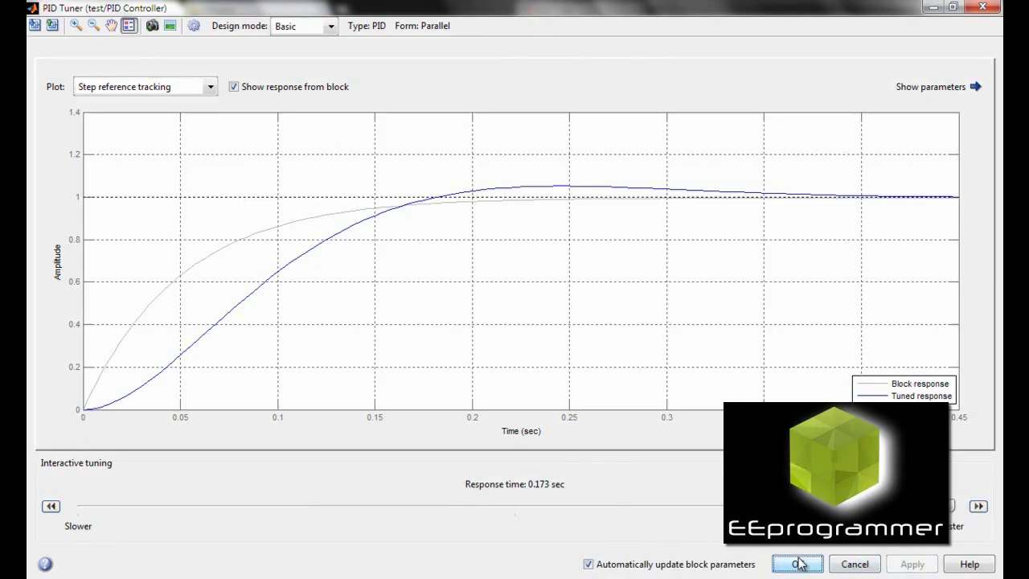
click(796, 564)
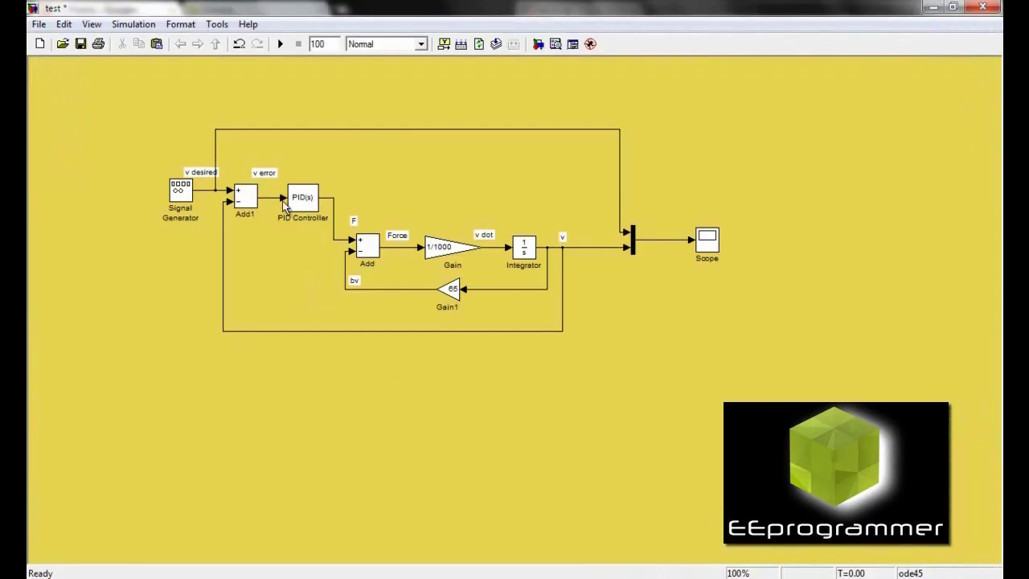
Confirm the PID gains (P ≈ 12743.28, I ≈ 1303.10, D ≈ −518.51), then run the velocity model with the Scope open.
click(302, 198)
double_click(303, 199)
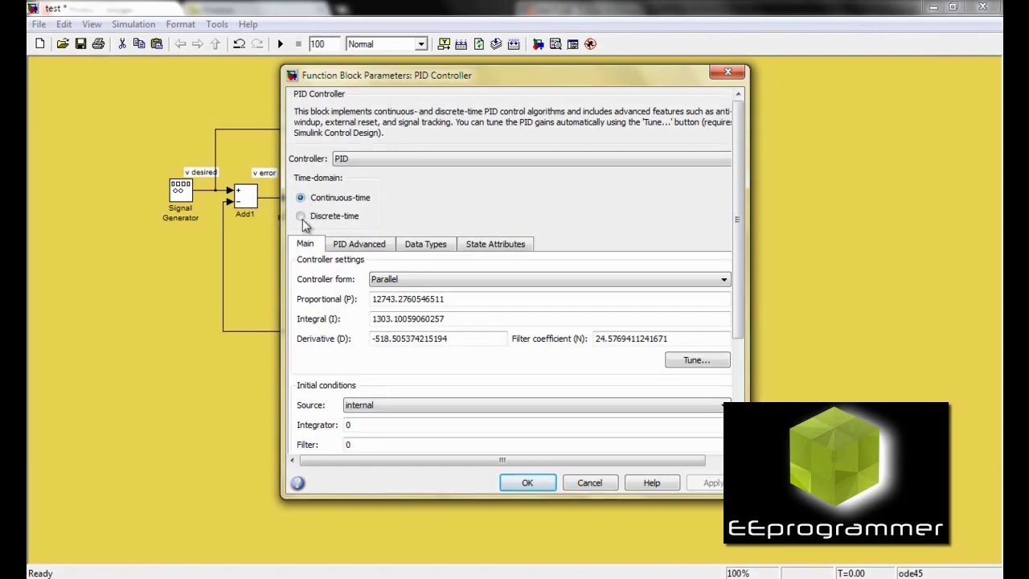
click(515, 485)
double_click(707, 240)
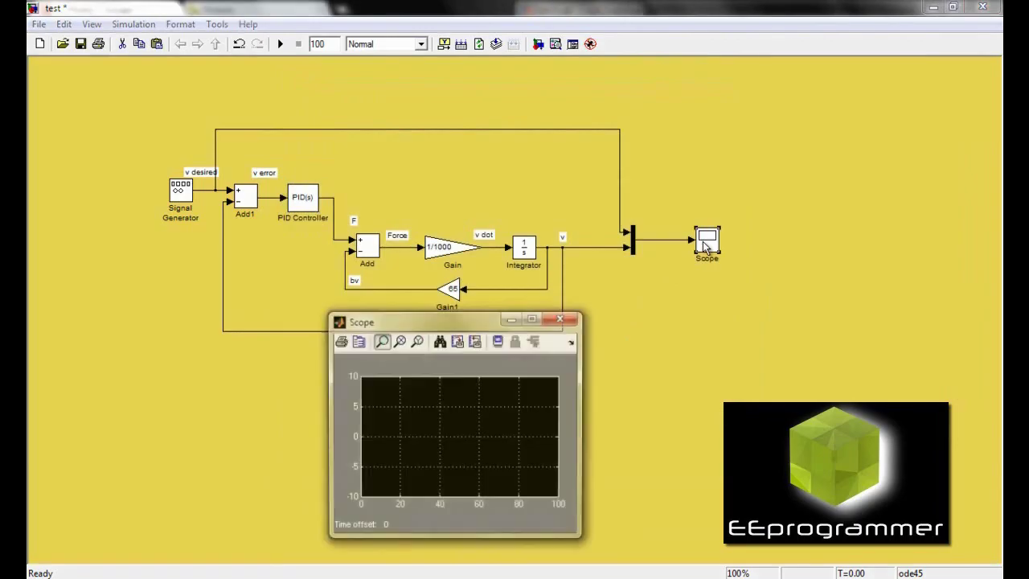
click(280, 44)
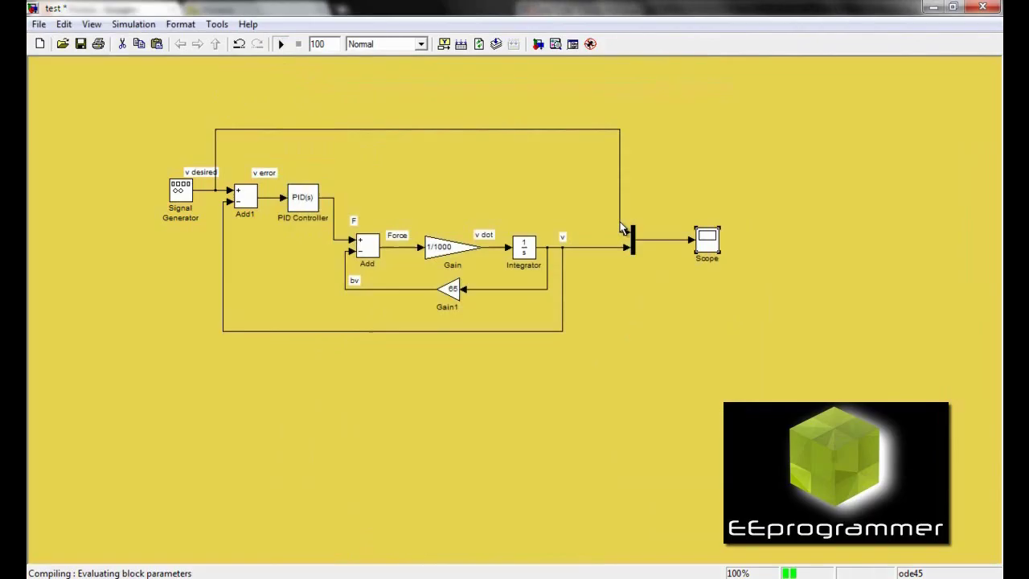
Maximize the Scope and autoscale it so velocity is seen following the ±10 square wave.
double_click(708, 242)
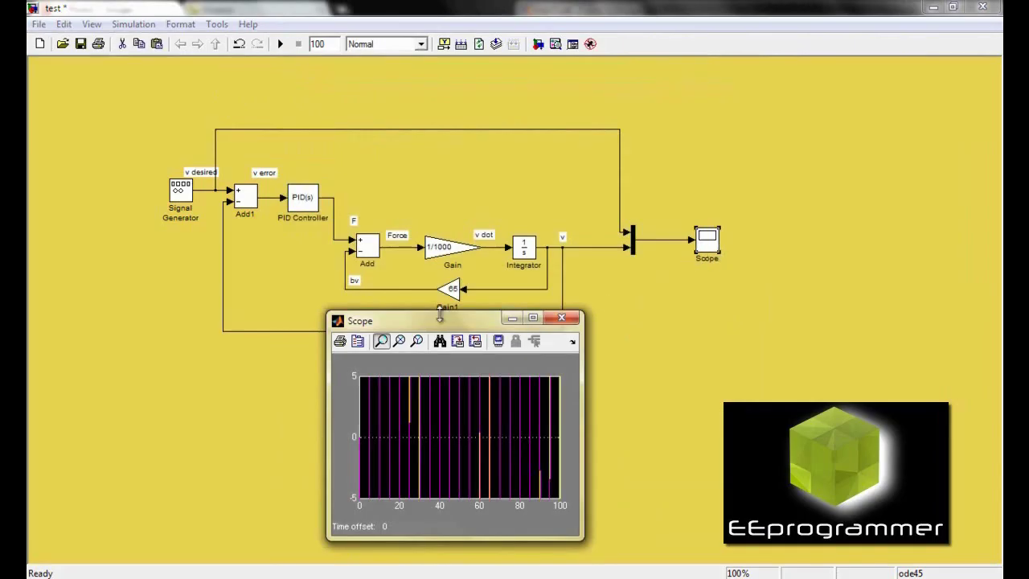
double_click(440, 319)
right_click(222, 145)
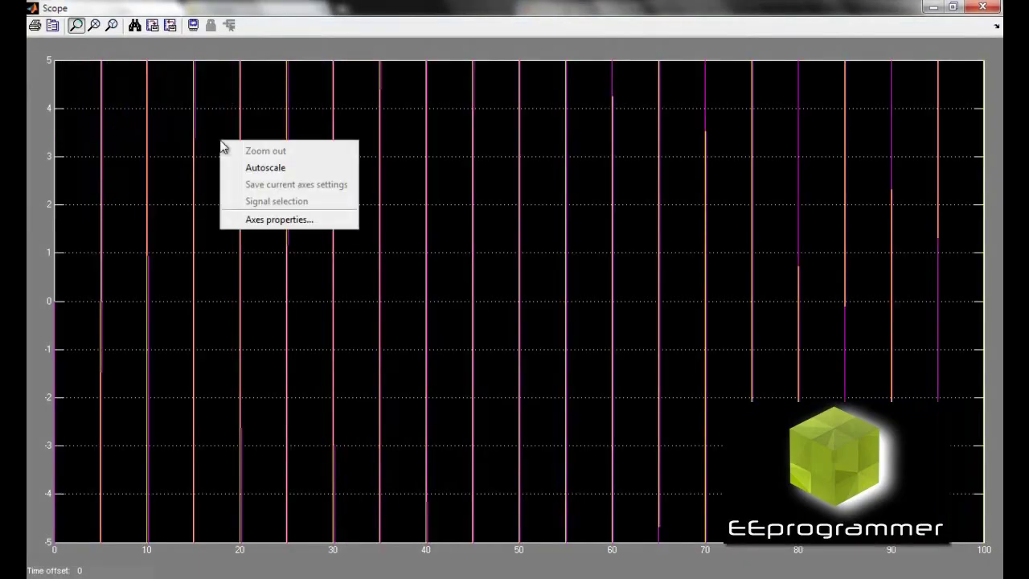
click(249, 168)
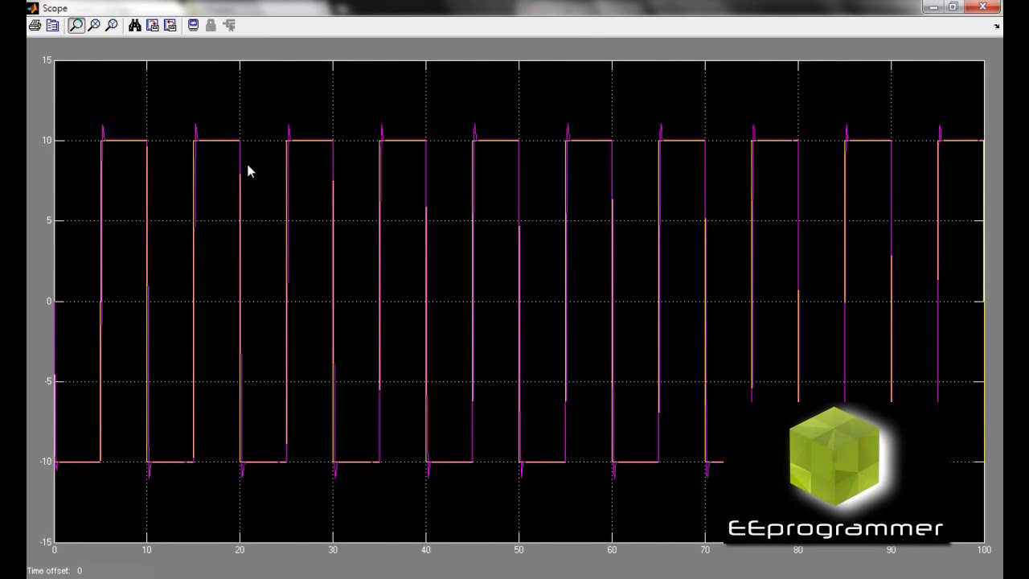